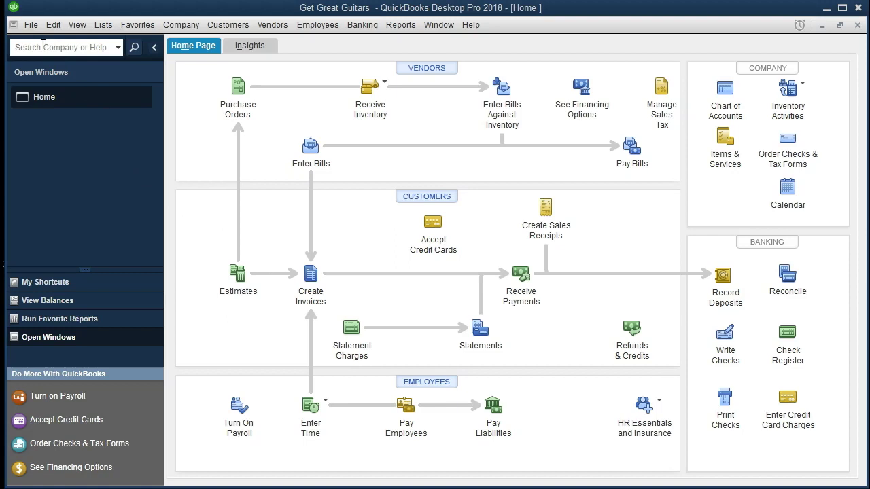
{"action": "left_click", "coordinate": [31, 26]}
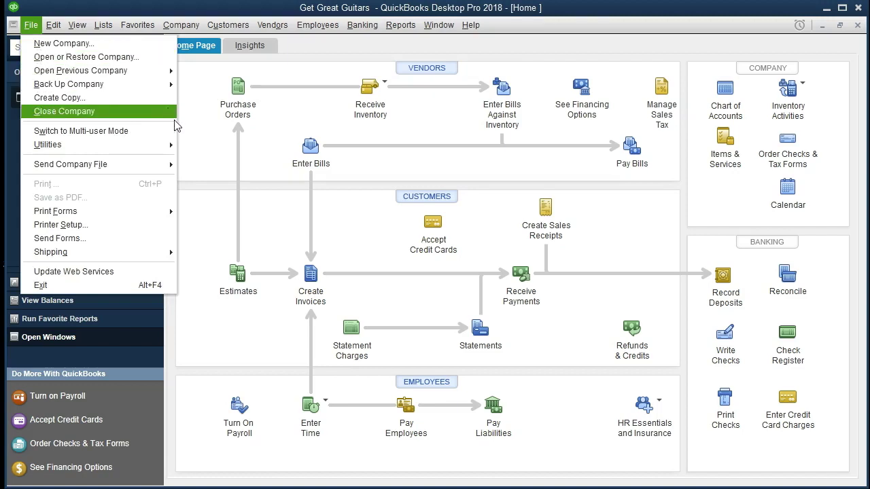
{"action": "left_click", "coordinate": [191, 156]}
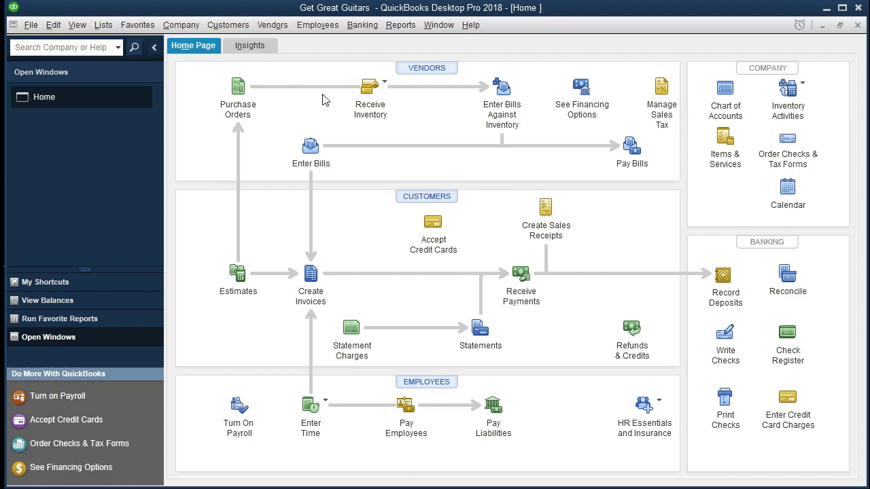
{"action": "left_click", "coordinate": [187, 28]}
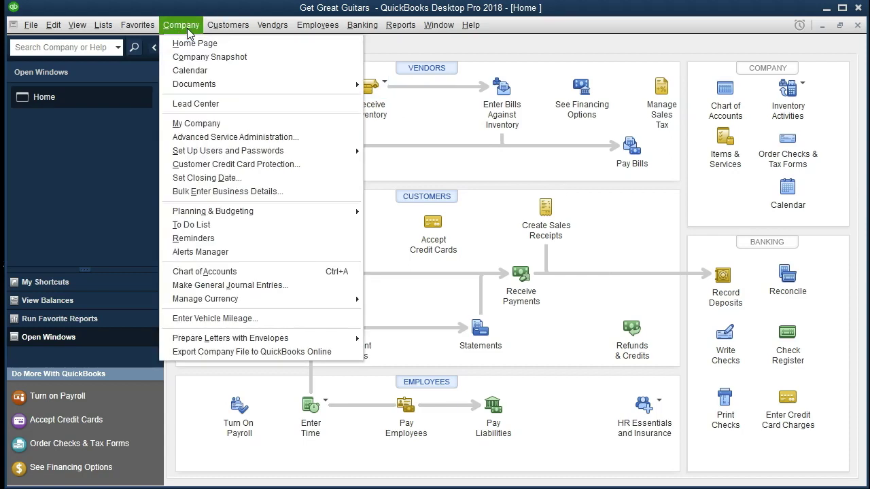
{"action": "left_click", "coordinate": [82, 178]}
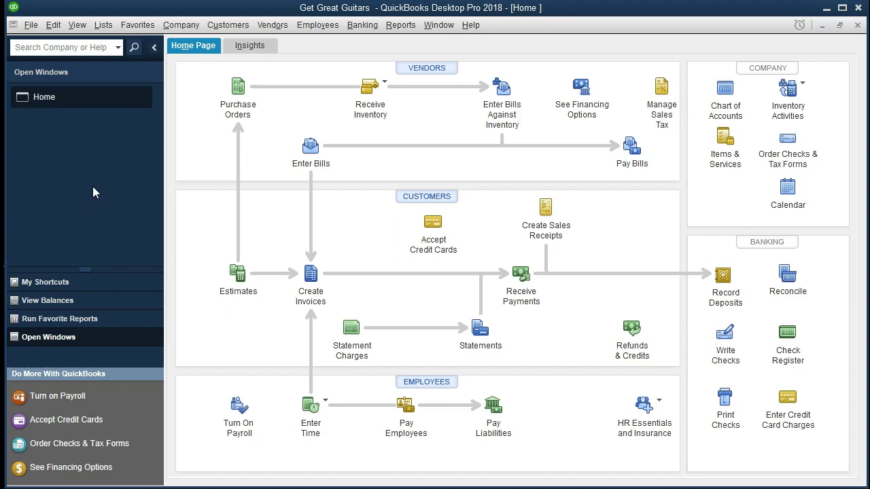
{"action": "left_click", "coordinate": [103, 25]}
{"action": "left_click", "coordinate": [102, 25]}
{"action": "left_click", "coordinate": [78, 25]}
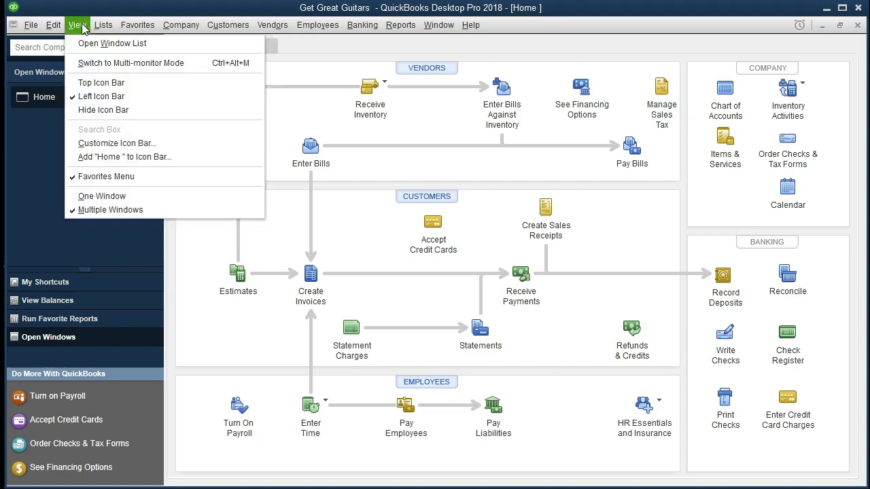
{"action": "left_click", "coordinate": [80, 25]}
{"action": "left_click", "coordinate": [78, 25]}
{"action": "left_click", "coordinate": [25, 131]}
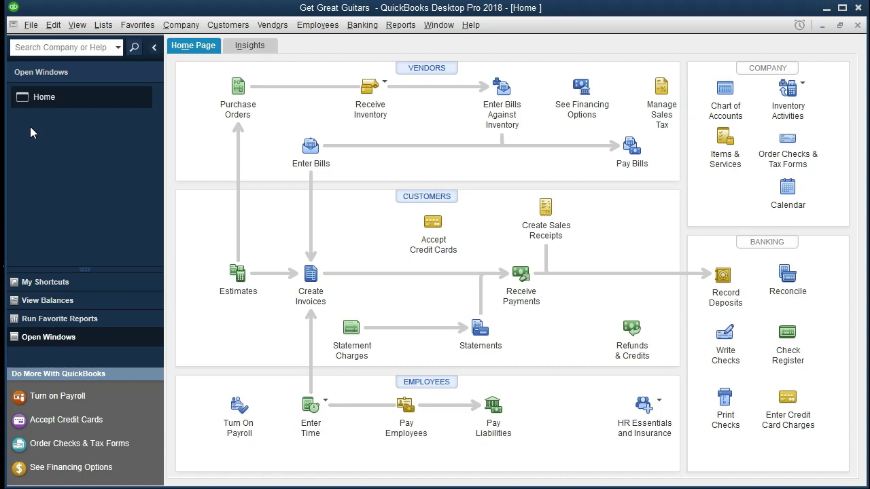
Open the Transaction List by Date report from the Accountant & Taxes reports.
{"action": "left_click", "coordinate": [408, 28]}
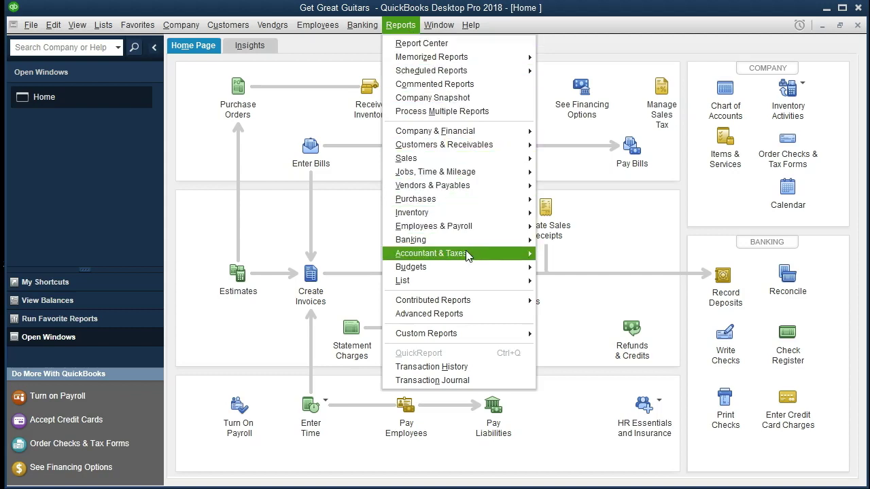
{"action": "mouse_move", "coordinate": [487, 256]}
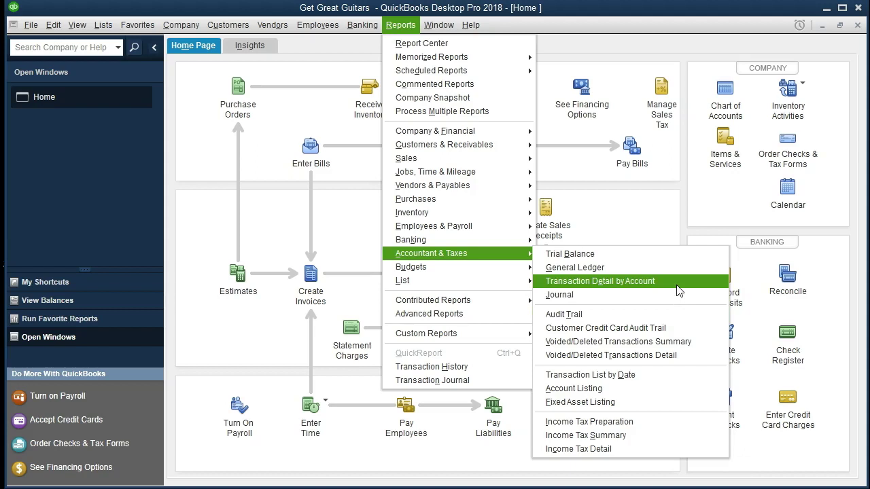
{"action": "left_click", "coordinate": [668, 383]}
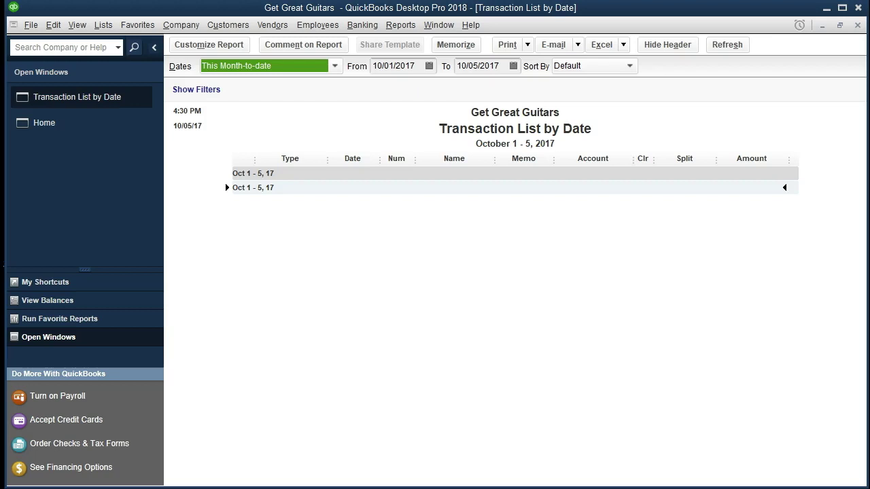
Set the report's date range to 12/31/2020 through 12/31/2020.
{"action": "key", "text": "Tab"}
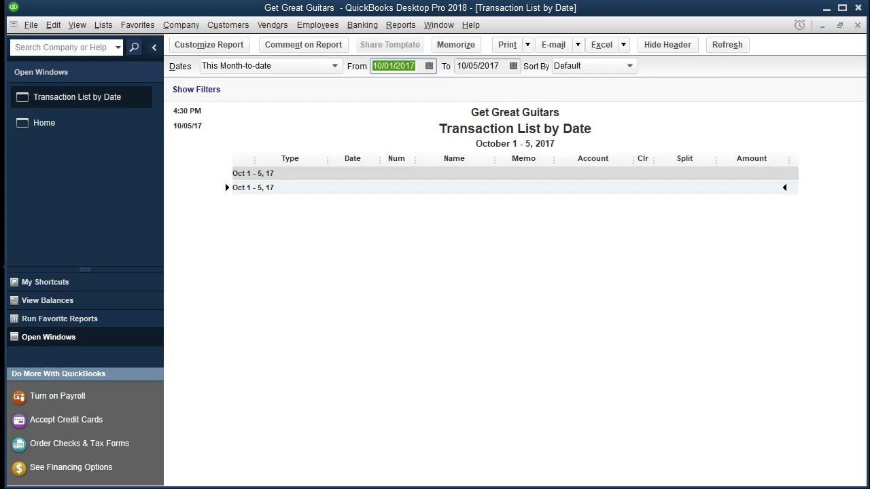
{"action": "type", "text": "12/31/2020"}
{"action": "key", "text": "Tab"}
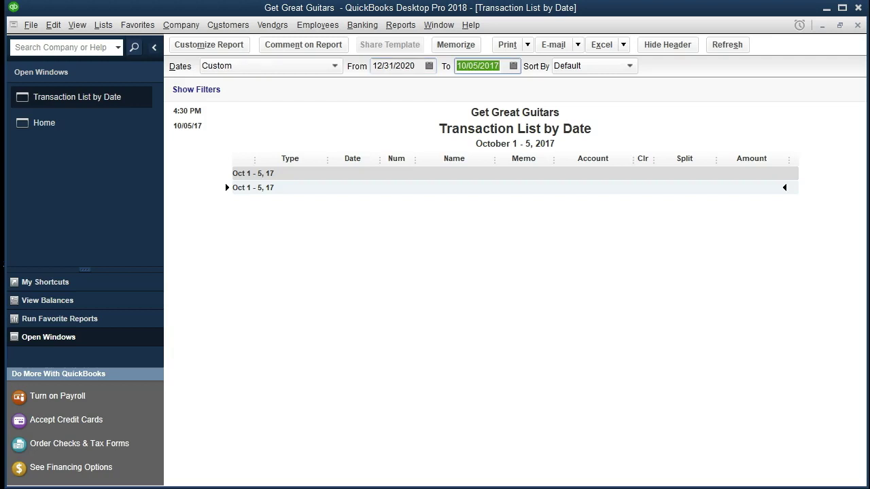
{"action": "type", "text": "1"}
{"action": "key", "text": "BackSpace"}
{"action": "type", "text": "12/31/2020"}
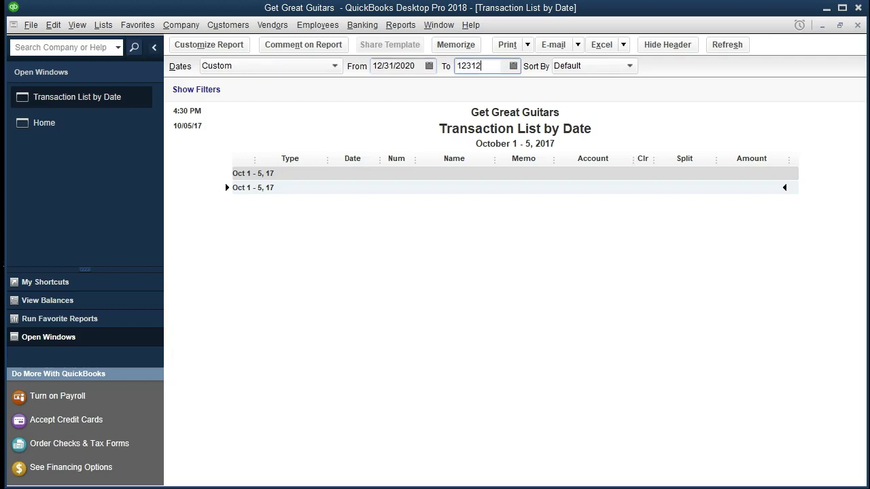
{"action": "key", "text": "Tab"}
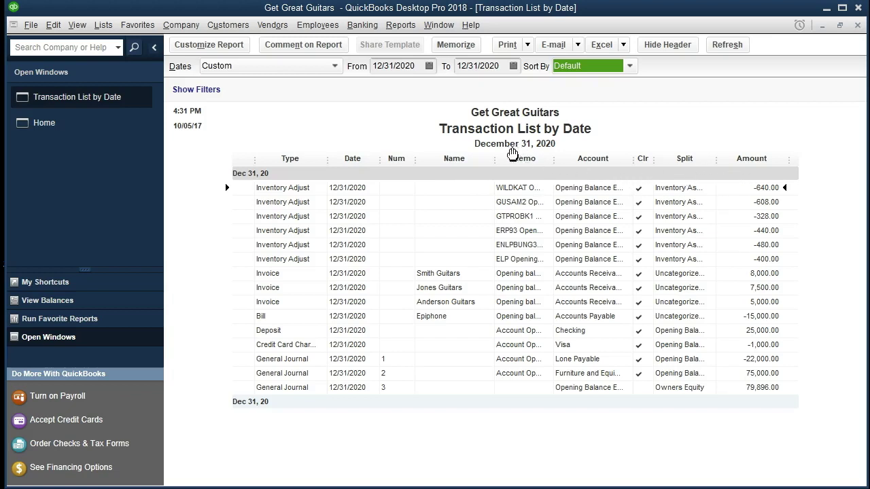
Narrow the report's Name column and widen its Memo column to show more of the memo text.
{"action": "left_click_drag", "start_coordinate": [498, 163], "coordinate": [492, 161]}
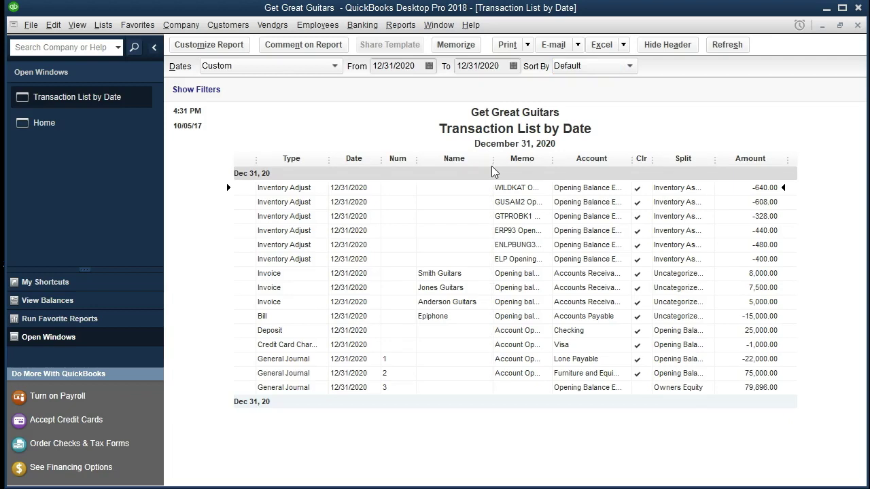
{"action": "left_click_drag", "start_coordinate": [491, 163], "coordinate": [484, 165]}
{"action": "left_click_drag", "start_coordinate": [542, 161], "coordinate": [560, 165]}
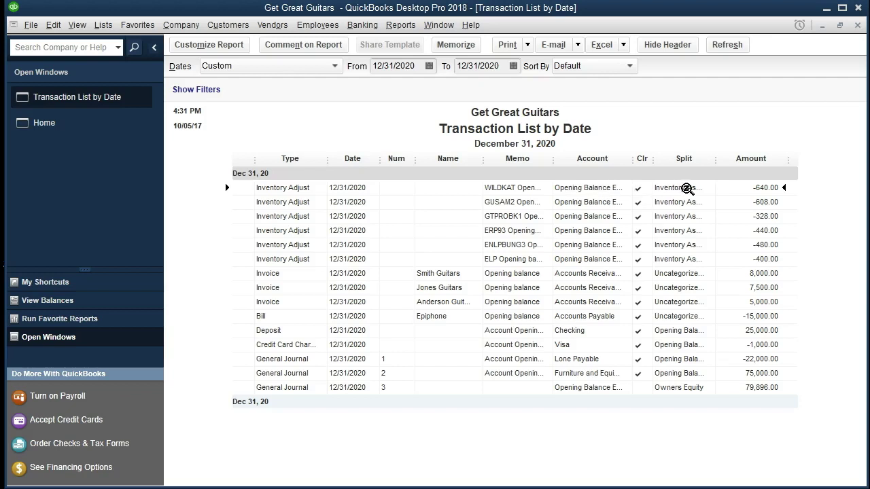
Examine the WILDKAT inventory adjustment behind its report line, close it, and go through the report lines down to the Smith Guitars invoice.
{"action": "double_click", "coordinate": [760, 187]}
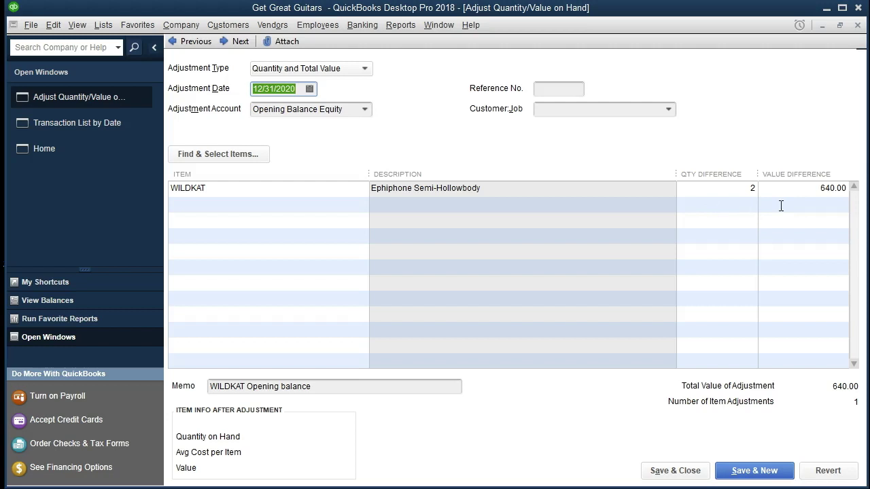
{"action": "left_click", "coordinate": [858, 26]}
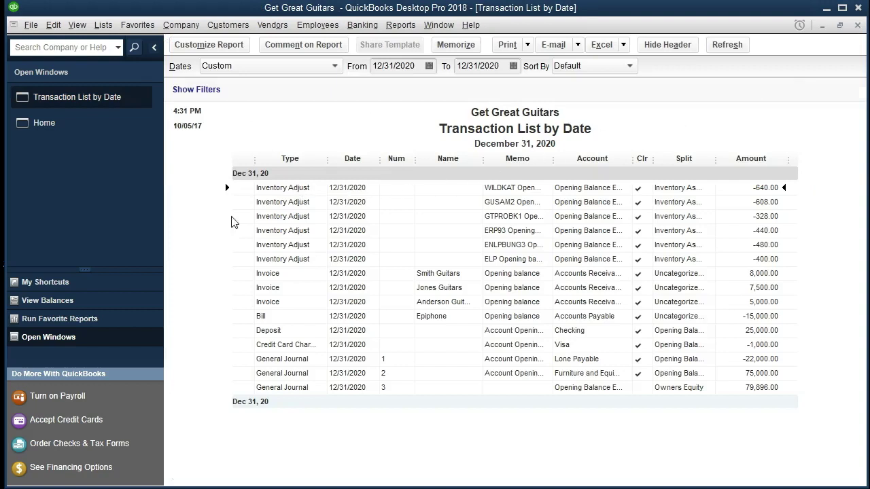
{"action": "key", "text": "Down"}
{"action": "key", "text": "Down"}
{"action": "key", "text": "Down"}
{"action": "key", "text": "Down"}
{"action": "key", "text": "Down"}
{"action": "key", "text": "Down"}
Examine the Smith Guitars opening balance invoice and the Epiphone opening balance bill from the report, closing each one.
{"action": "double_click", "coordinate": [742, 273]}
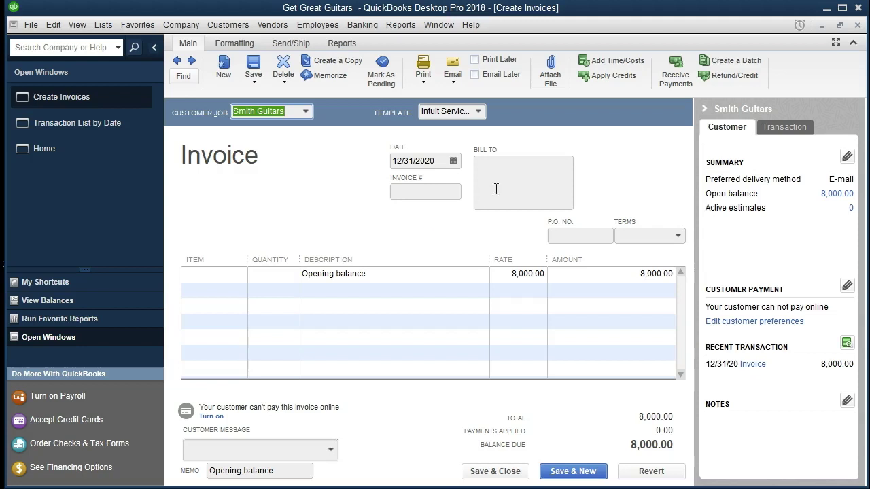
{"action": "left_click", "coordinate": [858, 25]}
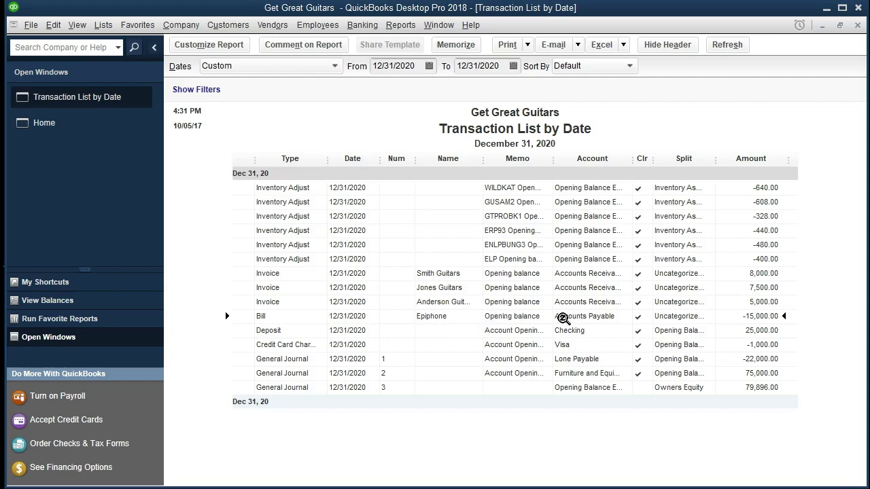
{"action": "double_click", "coordinate": [753, 318]}
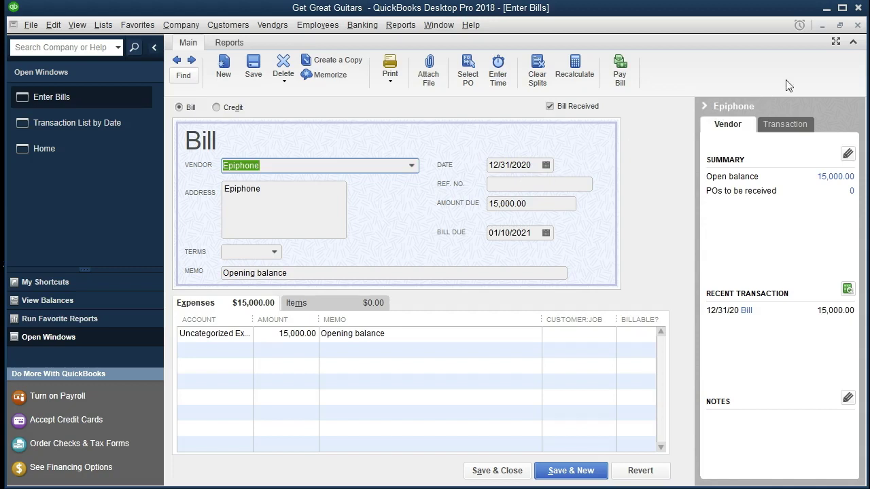
{"action": "left_click", "coordinate": [857, 24]}
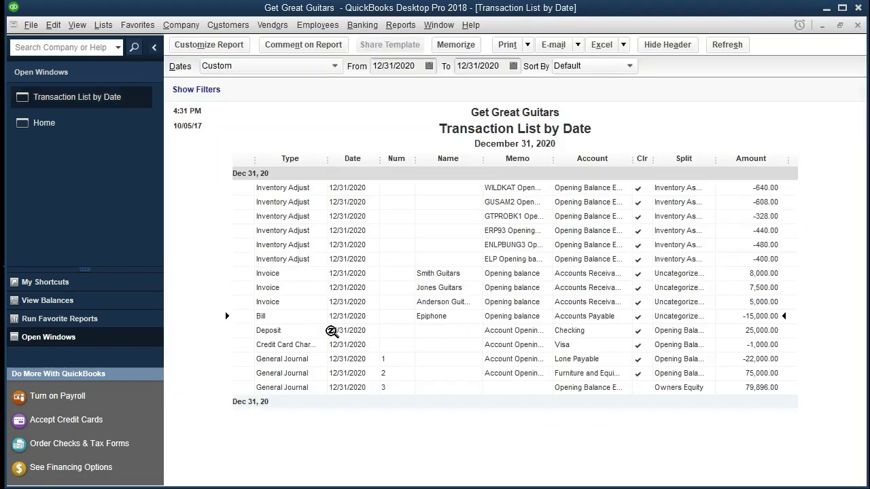
Examine the Checking account's opening balance deposit from the report and close it.
{"action": "left_click", "coordinate": [318, 333]}
{"action": "double_click", "coordinate": [749, 332]}
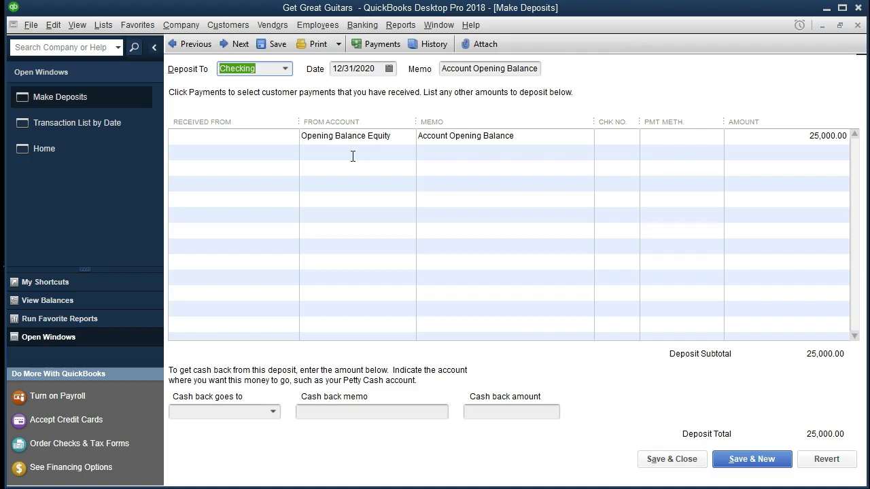
{"action": "left_click", "coordinate": [857, 25]}
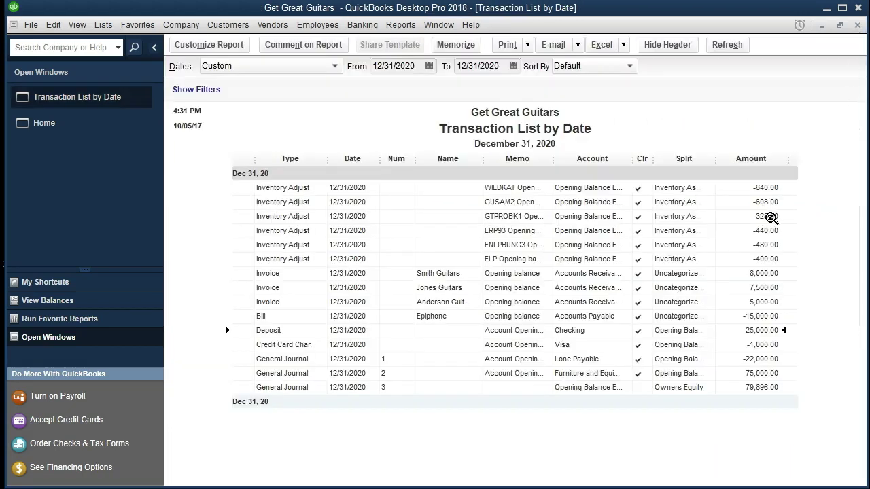
Widen the report's Type column, then examine the Visa opening balance credit card charge and close it.
{"action": "left_click", "coordinate": [748, 345]}
{"action": "left_click_drag", "start_coordinate": [329, 164], "coordinate": [340, 164]}
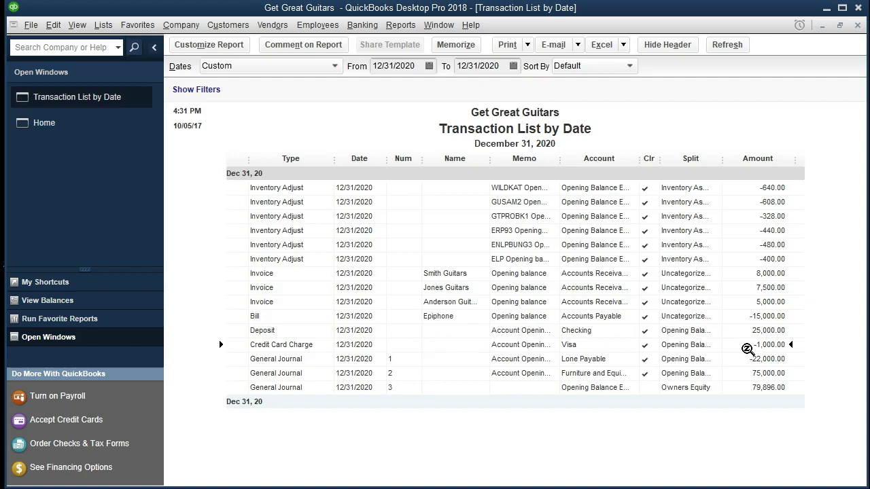
{"action": "double_click", "coordinate": [759, 345]}
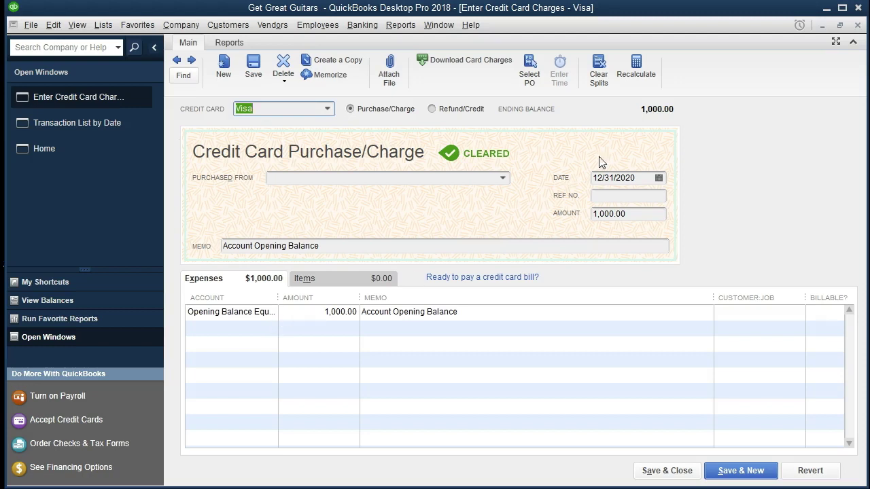
{"action": "left_click", "coordinate": [856, 25]}
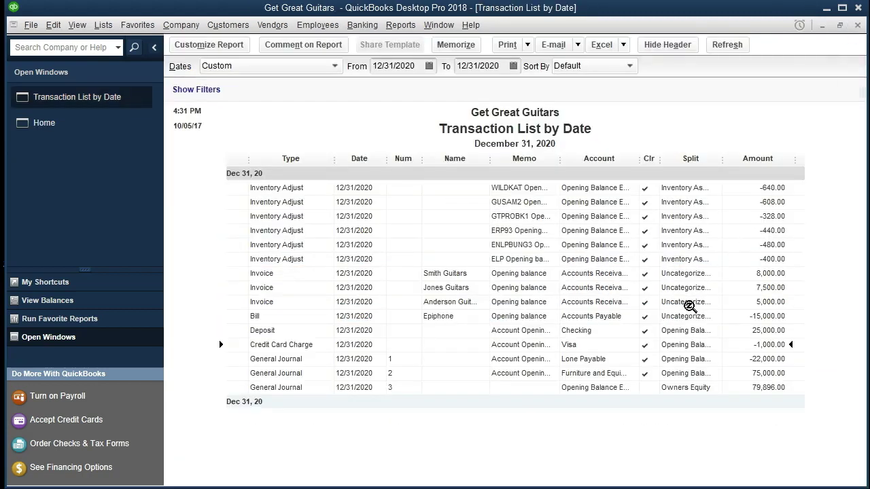
Examine general journal entry 1 through the Lone Payable register, then close the entry and the register.
{"action": "left_click", "coordinate": [620, 361]}
{"action": "double_click", "coordinate": [761, 358]}
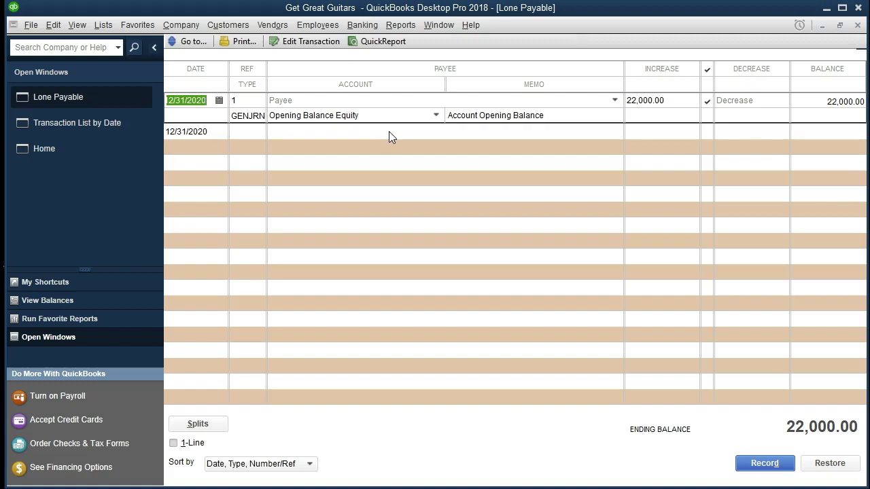
{"action": "double_click", "coordinate": [250, 115]}
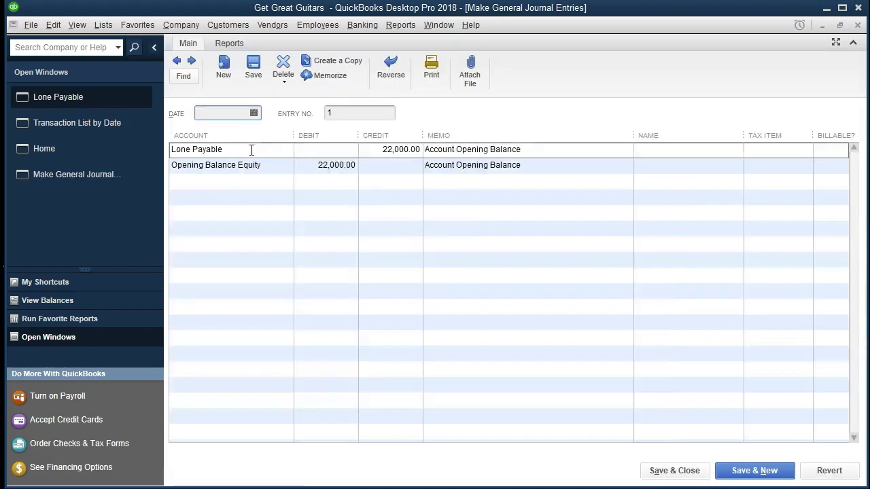
{"action": "left_click", "coordinate": [680, 134]}
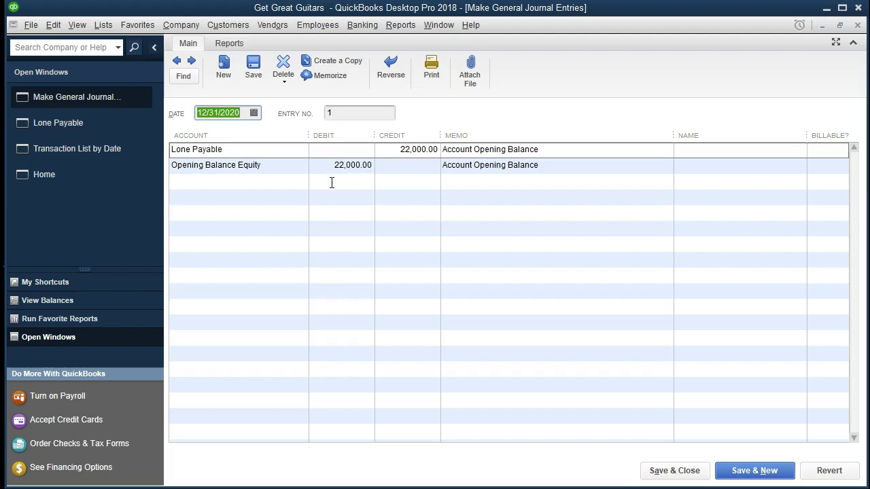
{"action": "left_click", "coordinate": [299, 168]}
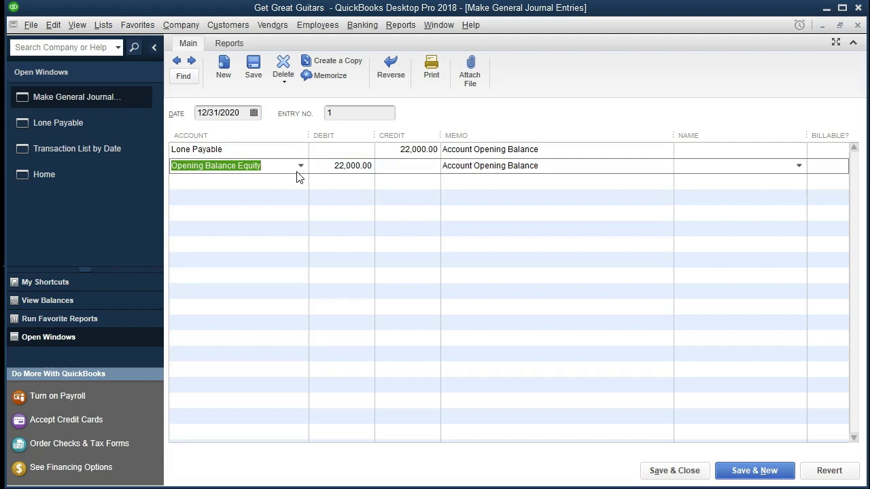
{"action": "left_click", "coordinate": [299, 186]}
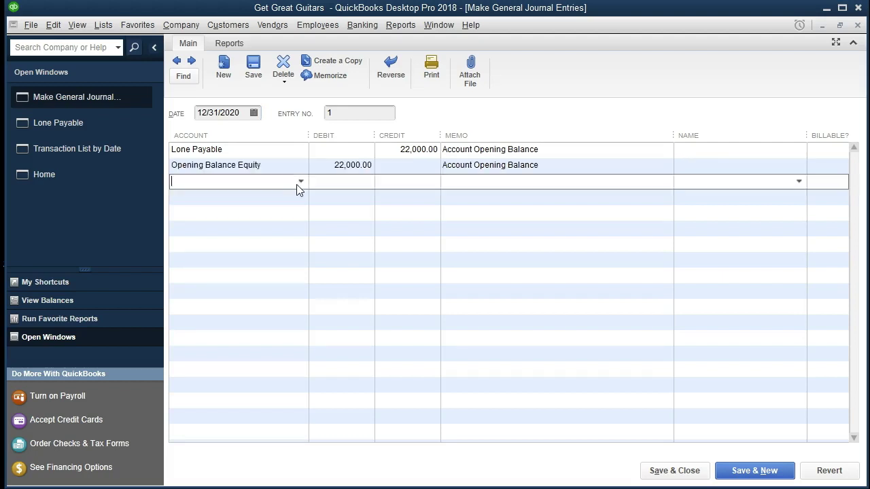
{"action": "left_click", "coordinate": [858, 27]}
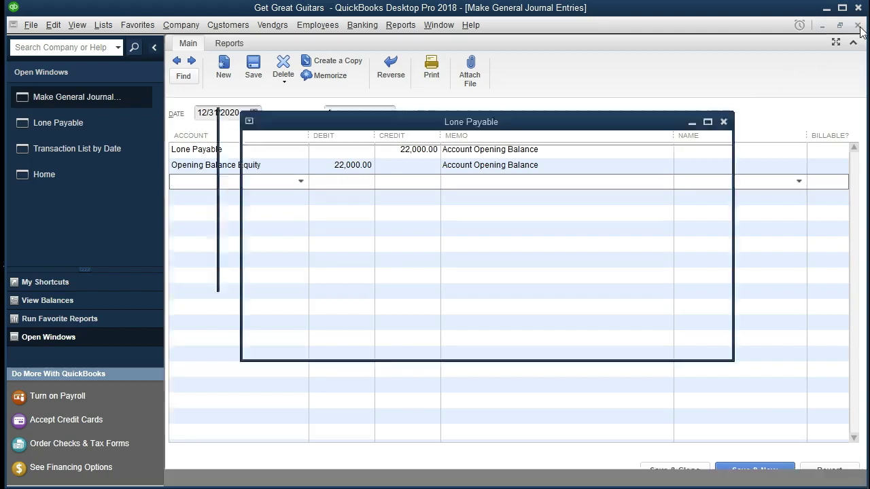
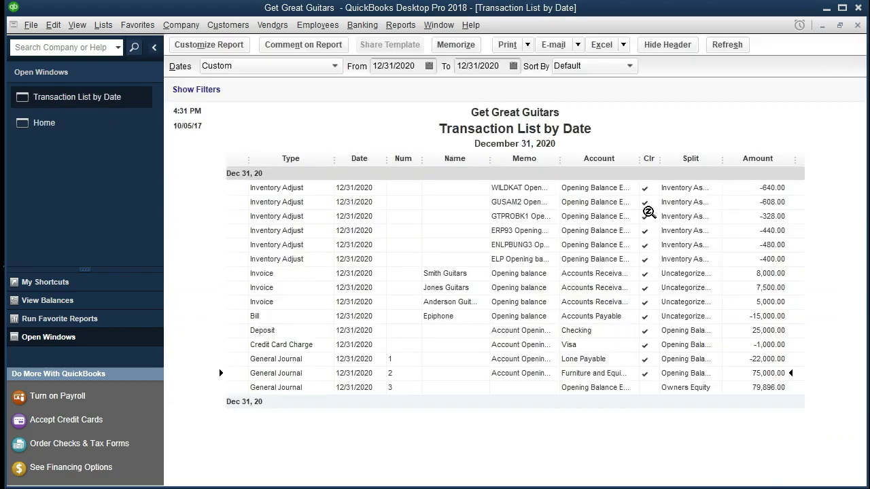
Widen the report's Account column, then examine general journal entry 2 through the Furniture and Equipment register, closing the entry and the register.
{"action": "left_click_drag", "start_coordinate": [639, 158], "coordinate": [644, 161]}
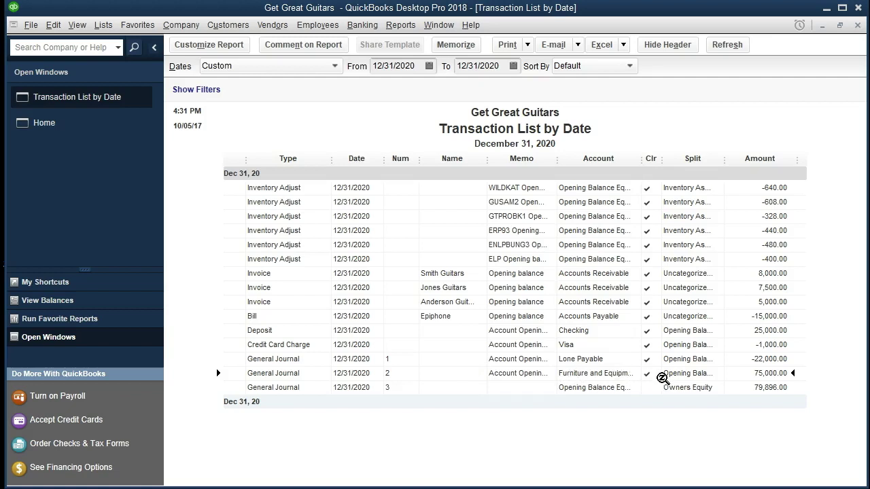
{"action": "double_click", "coordinate": [764, 373]}
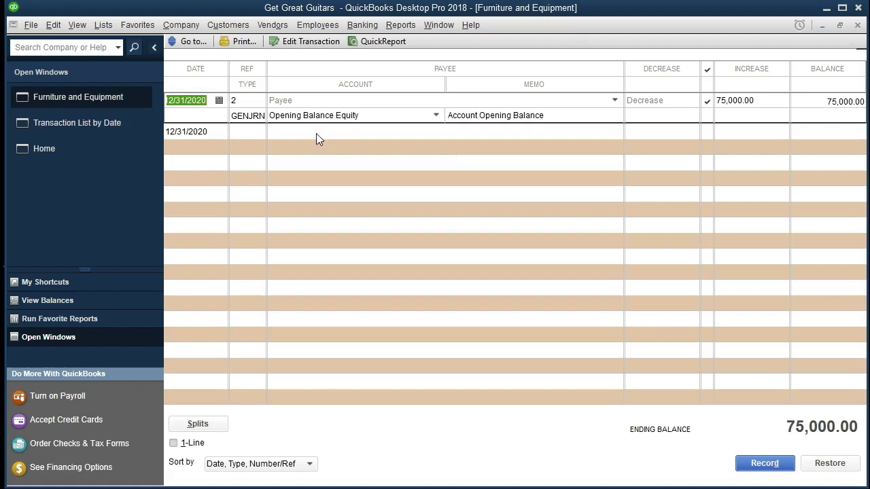
{"action": "double_click", "coordinate": [240, 121]}
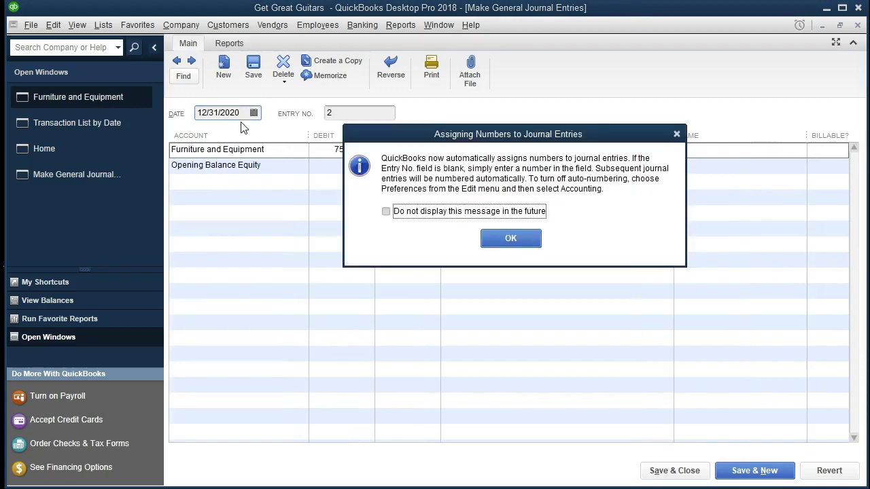
{"action": "left_click", "coordinate": [676, 134]}
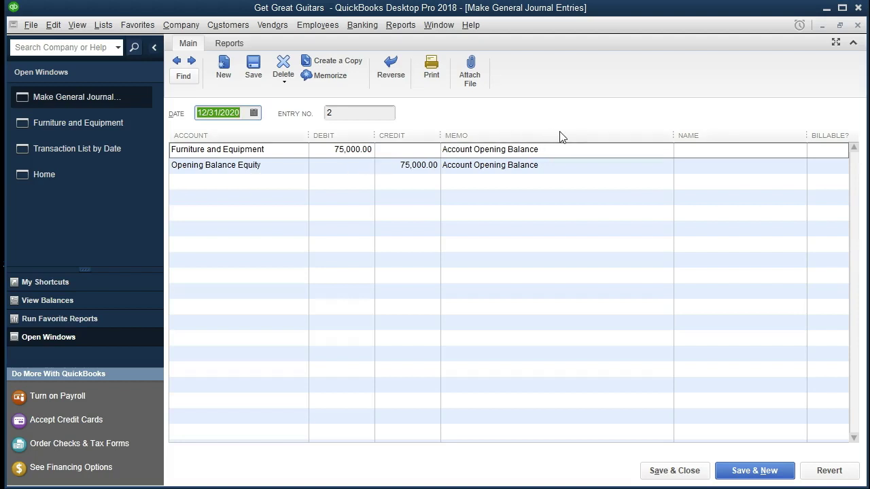
{"action": "left_click", "coordinate": [858, 25]}
{"action": "left_click", "coordinate": [857, 25]}
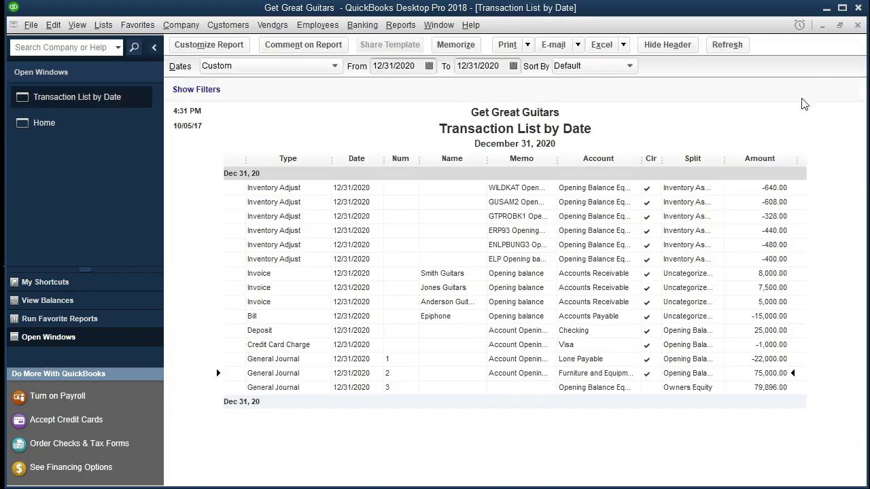
Expand the report's date range to 12/31/2000 through 12/31/2021 to check for transactions on other dates.
{"action": "left_click", "coordinate": [607, 386]}
{"action": "left_click", "coordinate": [417, 66]}
{"action": "key", "text": "BackSpace"}
{"action": "key", "text": "BackSpace"}
{"action": "type", "text": "00"}
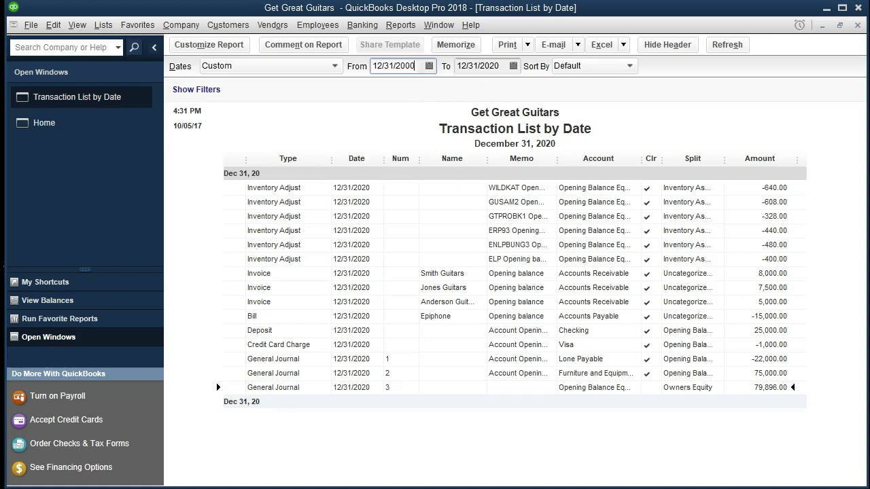
{"action": "key", "text": "Tab"}
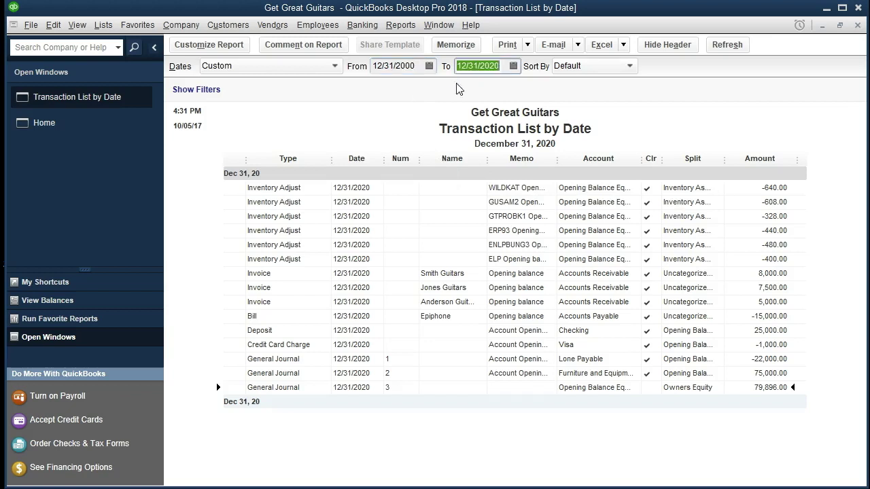
{"action": "left_click", "coordinate": [501, 66]}
{"action": "key", "text": "BackSpace"}
{"action": "type", "text": "1"}
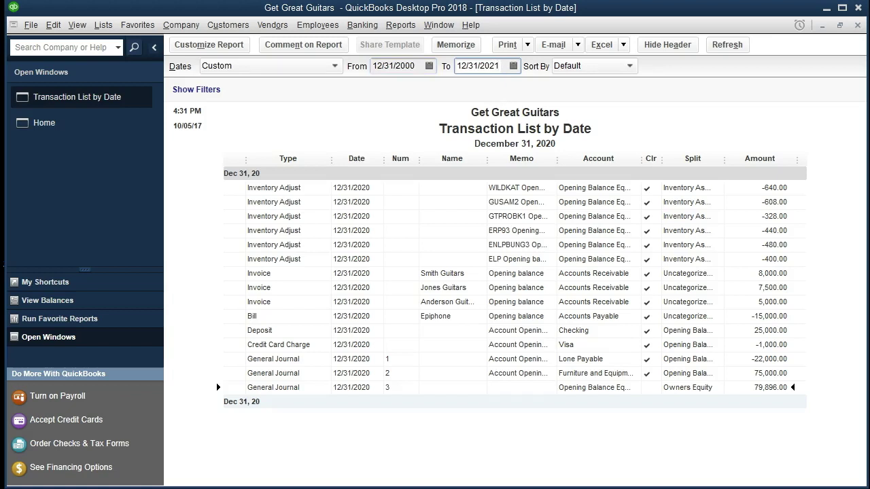
{"action": "key", "text": "Tab"}
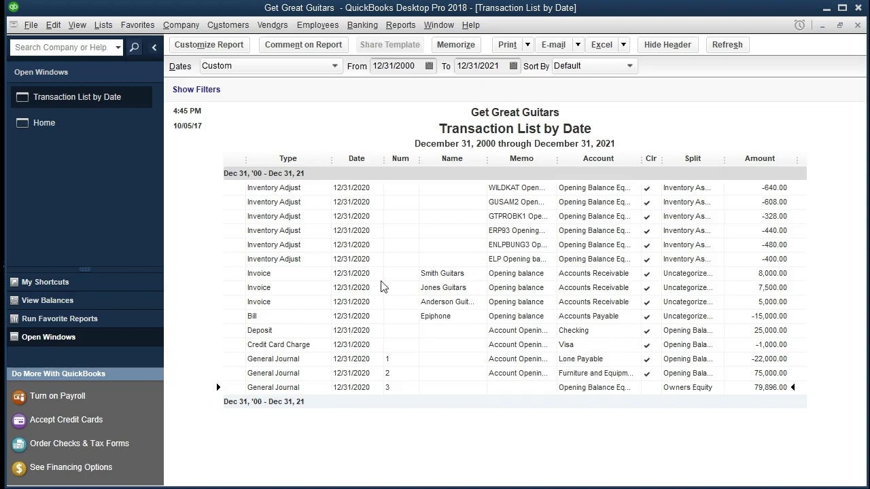
Set the report's start date to 12/31/2021.
{"action": "left_click", "coordinate": [419, 65]}
{"action": "key", "text": "BackSpace"}
{"action": "key", "text": "BackSpace"}
{"action": "type", "text": "21"}
{"action": "key", "text": "Tab"}
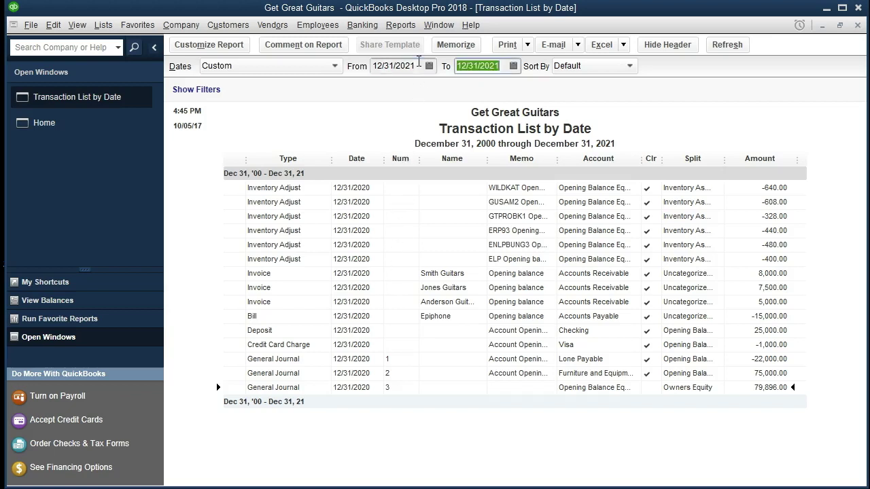
Set both the start and end dates of the report to 12/31/2020 and refresh it.
{"action": "left_click", "coordinate": [418, 65]}
{"action": "key", "text": "BackSpace"}
{"action": "type", "text": "0"}
{"action": "key", "text": "Tab"}
{"action": "left_click", "coordinate": [507, 68]}
{"action": "key", "text": "BackSpace"}
{"action": "type", "text": "0"}
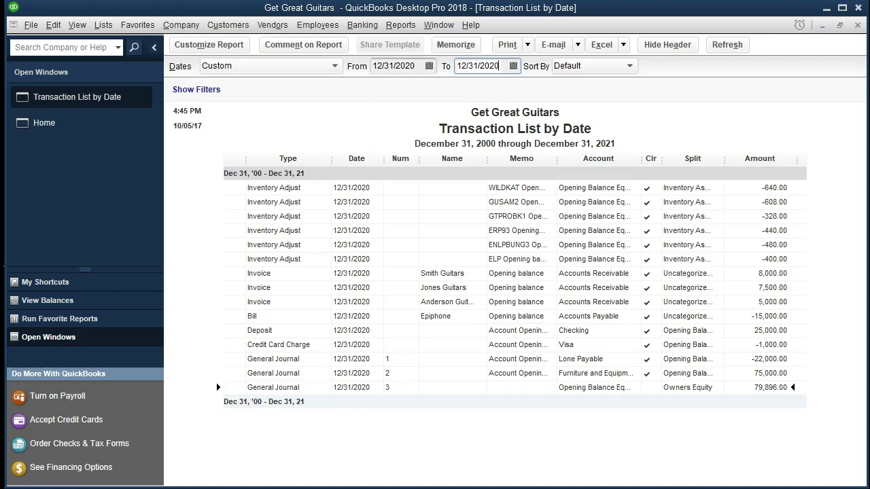
{"action": "left_click", "coordinate": [506, 185]}
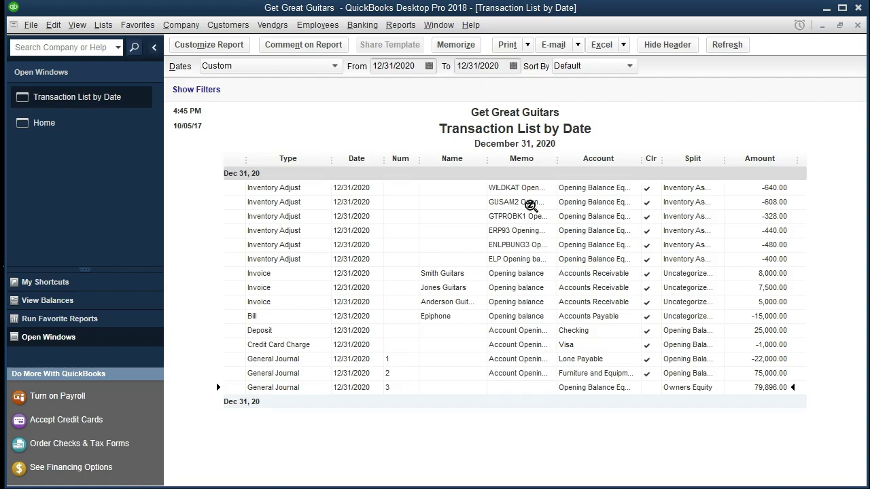
Export the report to Excel as a new worksheet in the existing Section 6 workbook from the Section 6 folder.
{"action": "left_click", "coordinate": [623, 45]}
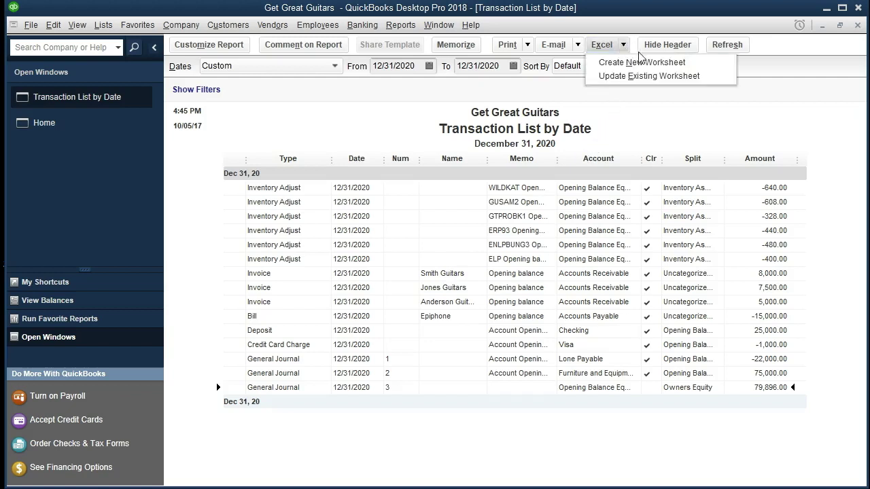
{"action": "left_click", "coordinate": [699, 65]}
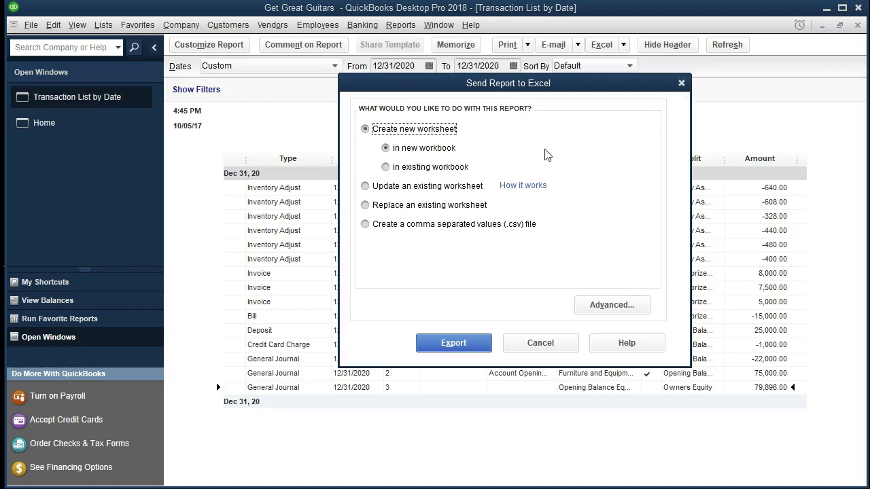
{"action": "left_click", "coordinate": [386, 167]}
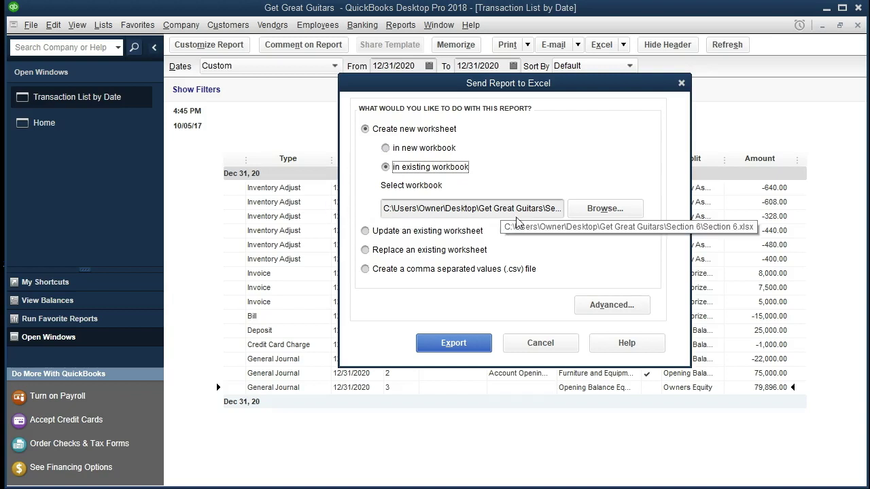
{"action": "left_click", "coordinate": [625, 216]}
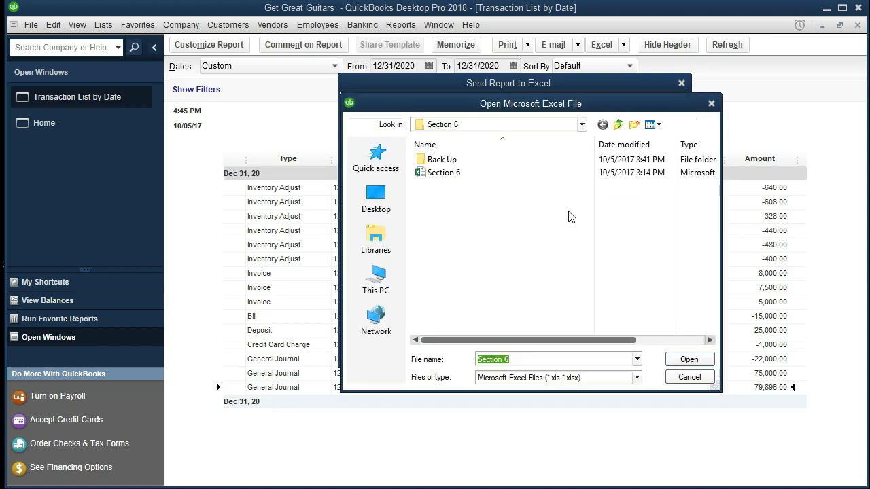
{"action": "double_click", "coordinate": [438, 173]}
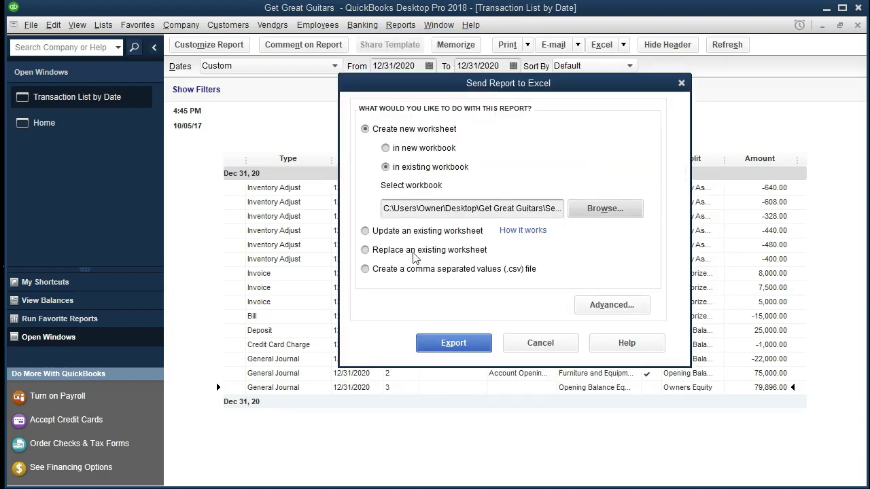
{"action": "left_click", "coordinate": [433, 342]}
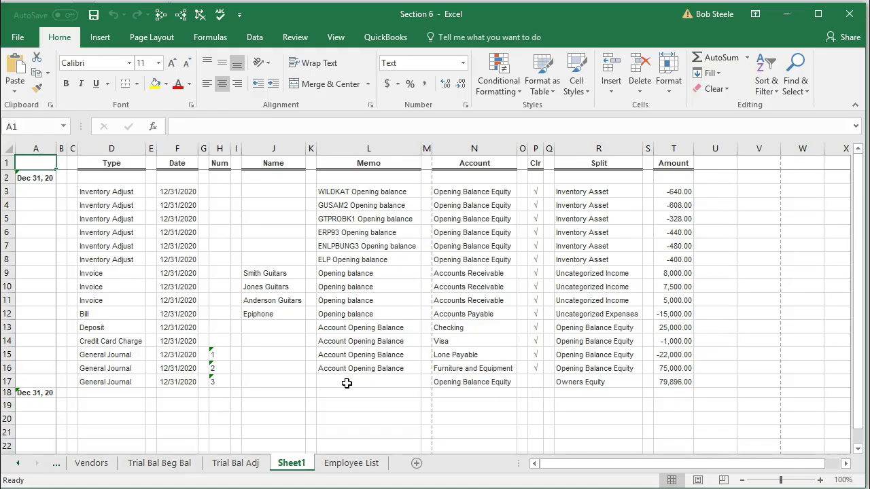
Move the exported Sheet1 after the Employee List sheet and rename it Transa List.
{"action": "left_click", "coordinate": [346, 384]}
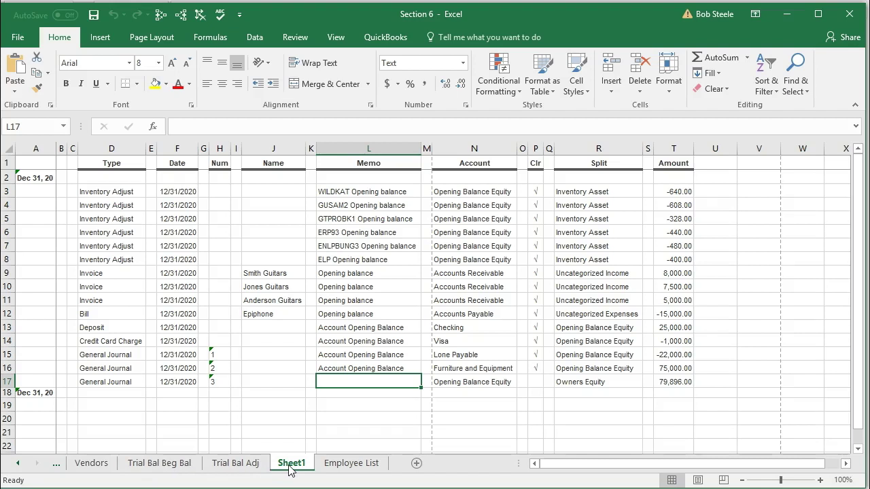
{"action": "left_click_drag", "start_coordinate": [288, 469], "coordinate": [405, 467]}
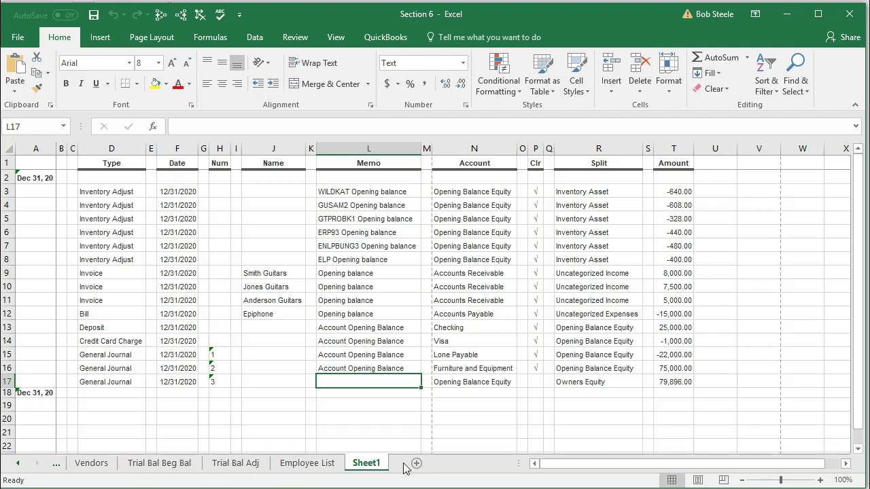
{"action": "double_click", "coordinate": [367, 469]}
{"action": "key", "text": "BackSpace"}
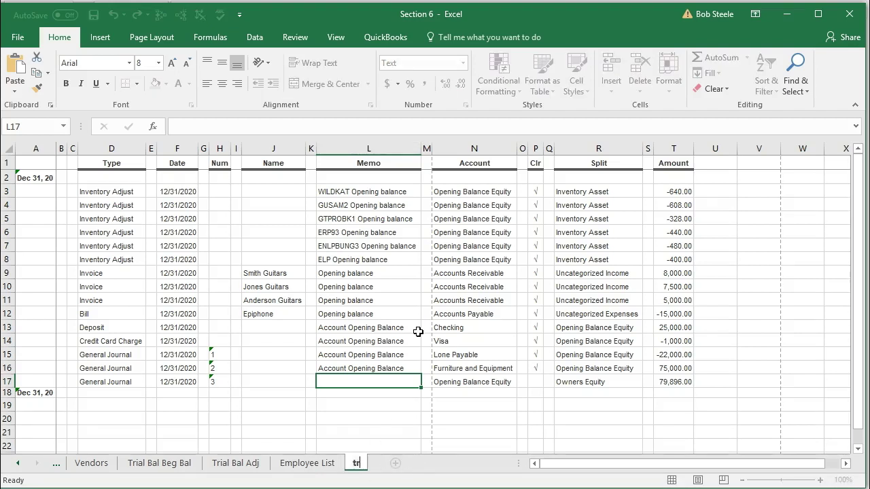
{"action": "type", "text": "Transa List"}
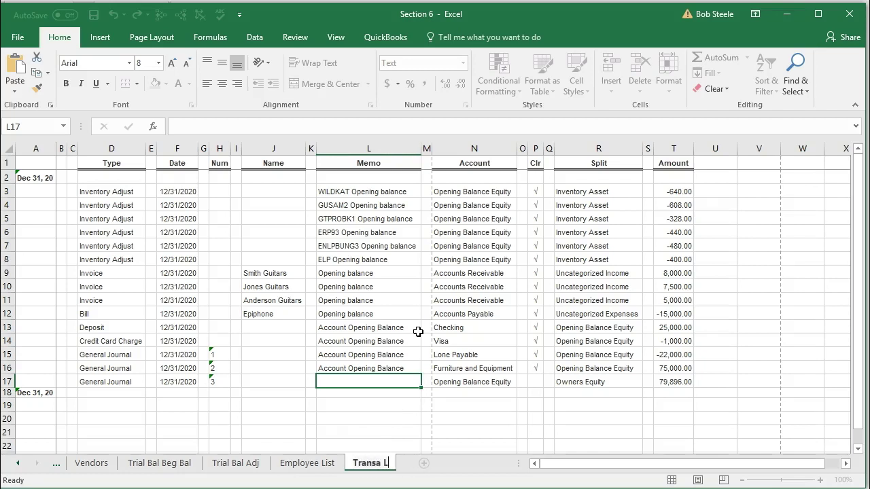
{"action": "key", "text": "BackSpace"}
{"action": "left_click", "coordinate": [235, 352]}
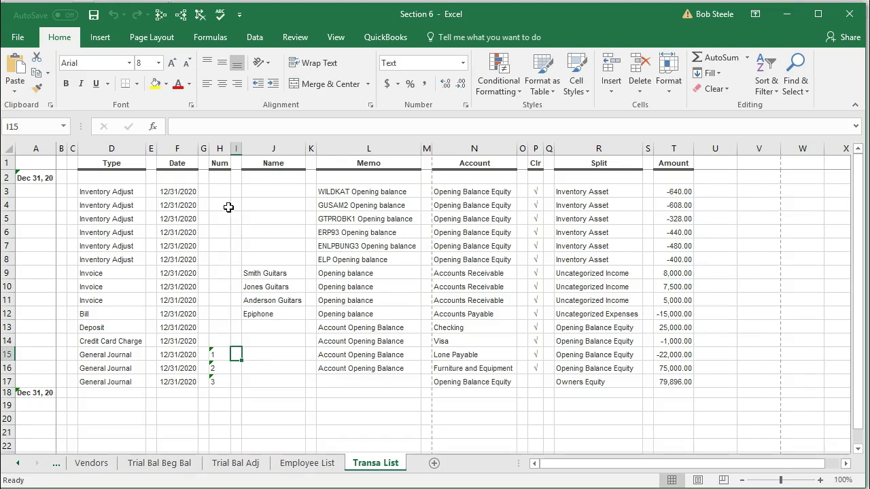
Check the print preview of the Transa List sheet, then save the workbook as a macro-free workbook.
{"action": "left_click", "coordinate": [17, 37]}
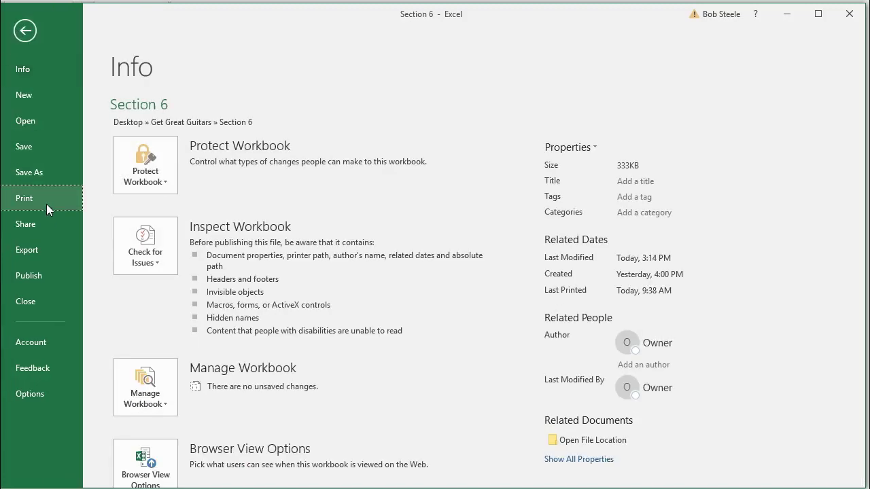
{"action": "left_click", "coordinate": [46, 204]}
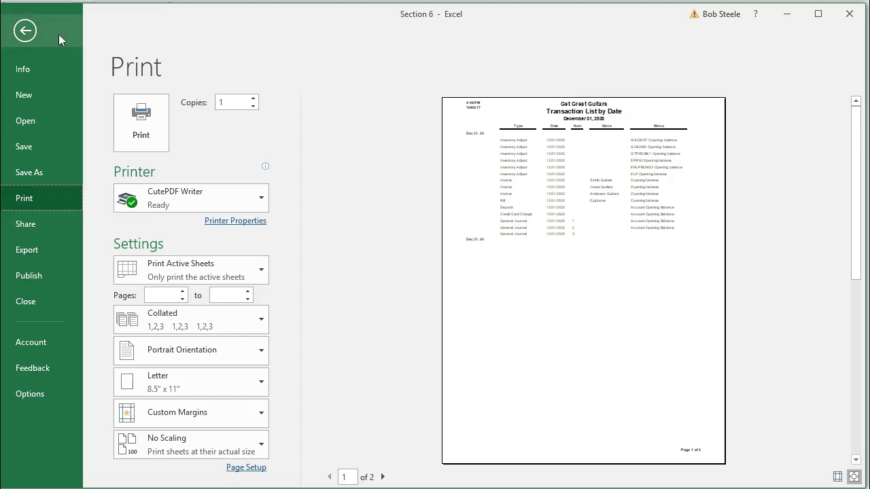
{"action": "left_click", "coordinate": [28, 30]}
{"action": "left_click", "coordinate": [147, 259]}
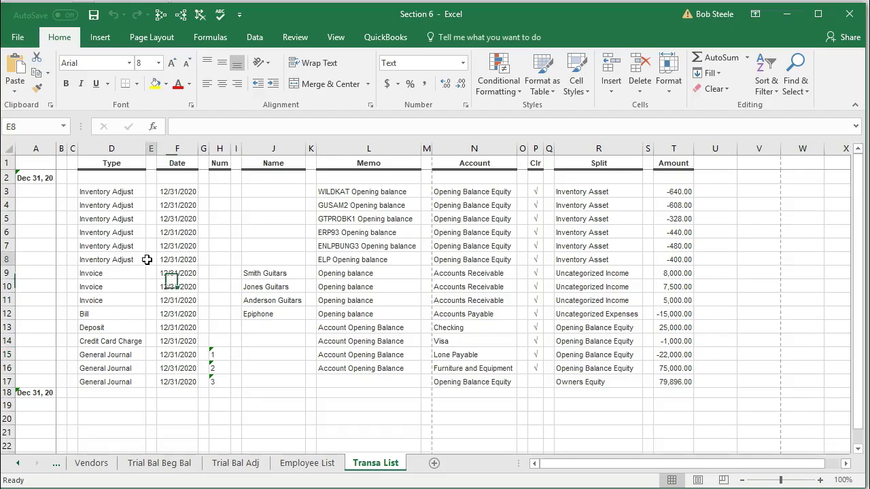
{"action": "left_click", "coordinate": [94, 15]}
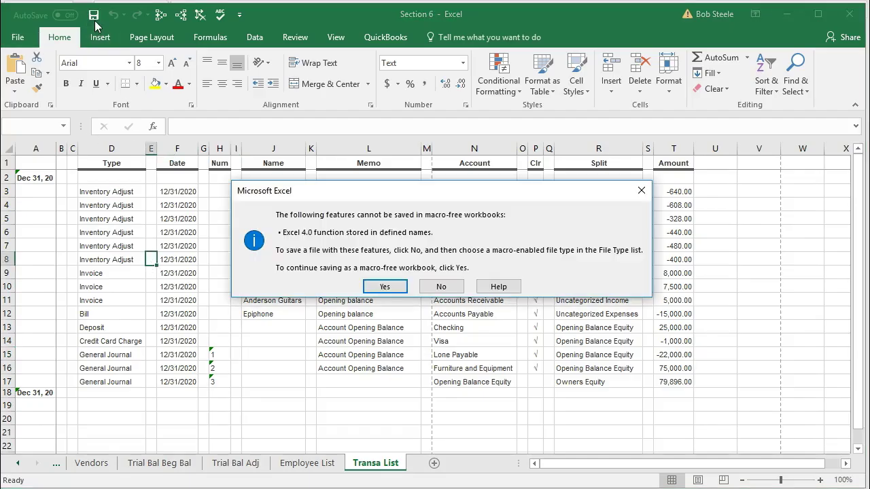
{"action": "left_click", "coordinate": [382, 288]}
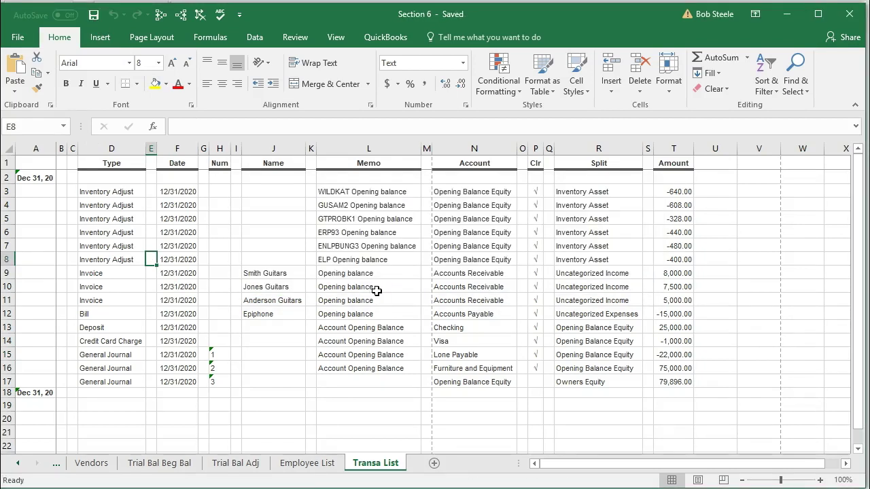